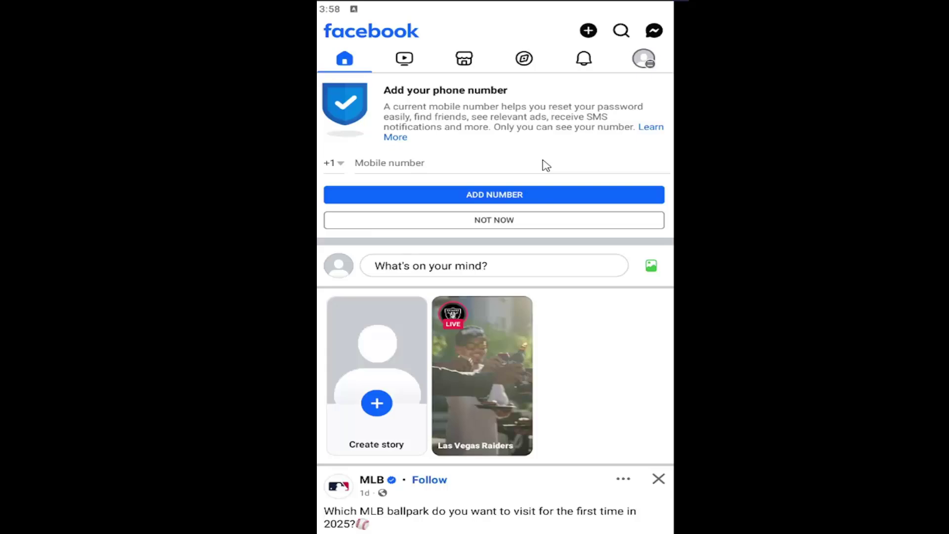
# Step: Go from the main menu into Settings & privacy and bring the Preferences section into view
pyautogui.click(644, 61)
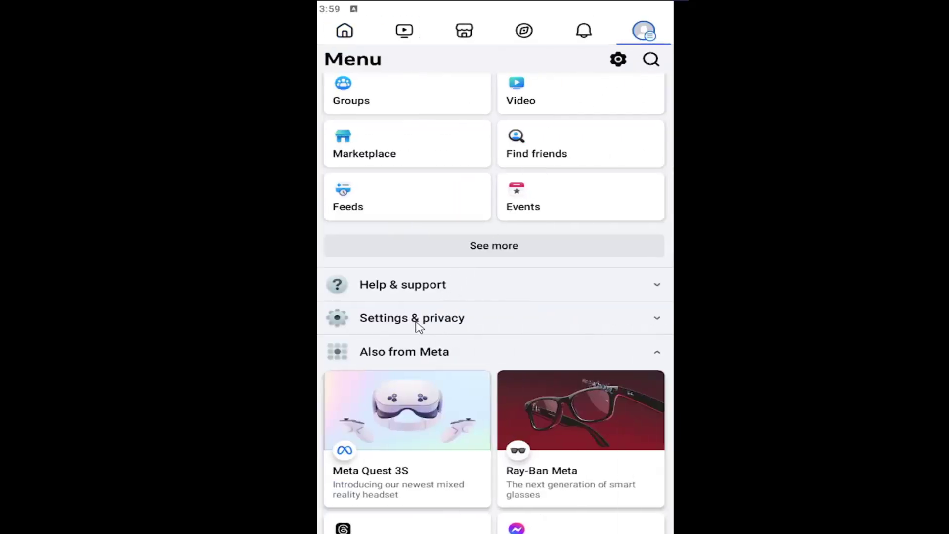
pyautogui.click(421, 321)
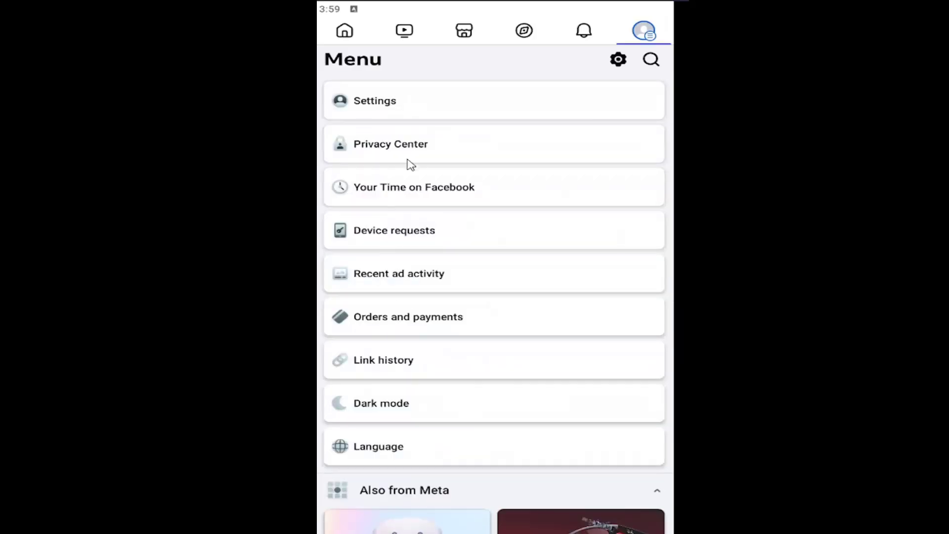
pyautogui.click(368, 104)
pyautogui.moveTo(445, 397); pyautogui.dragTo(460, 137)
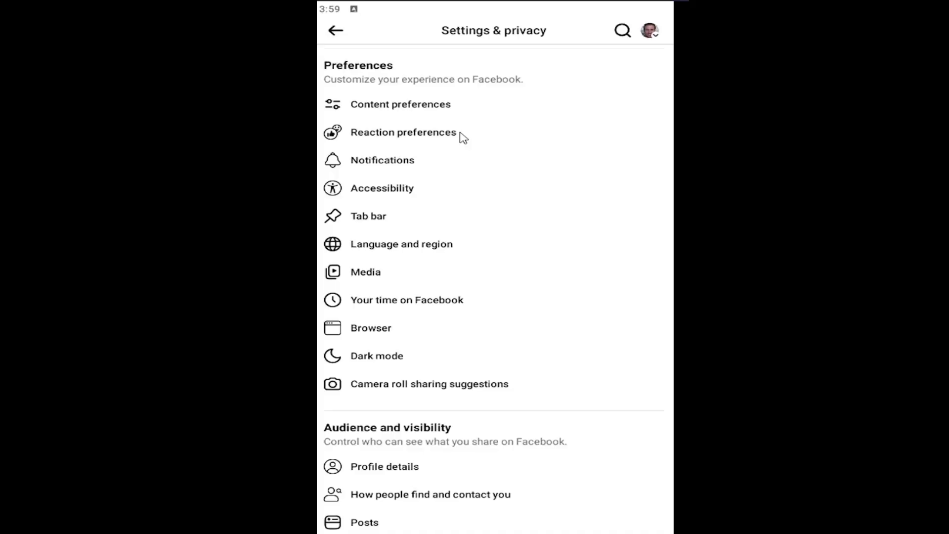
pyautogui.scroll(1, 416, 133)
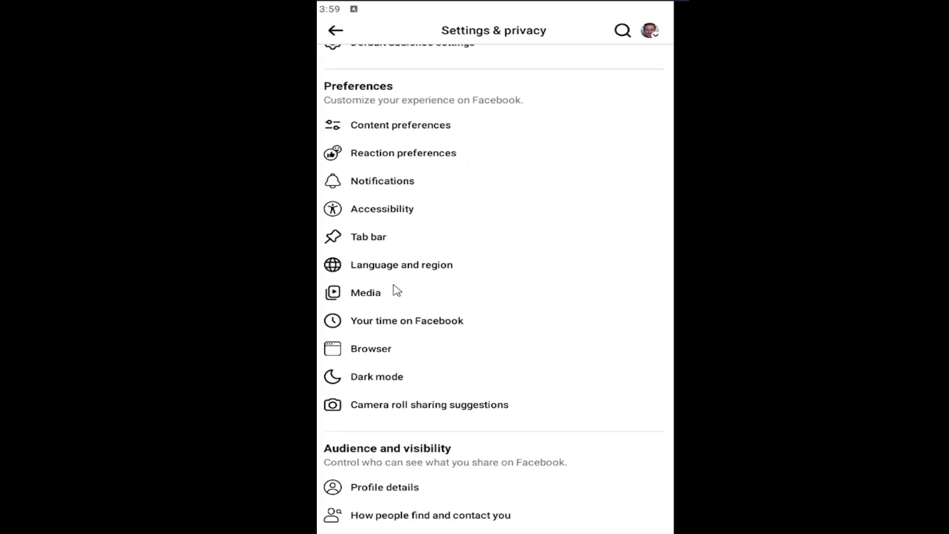
# Step: Under Language and region, switch 'Share your post in multiple languages' off and save
pyautogui.click(403, 267)
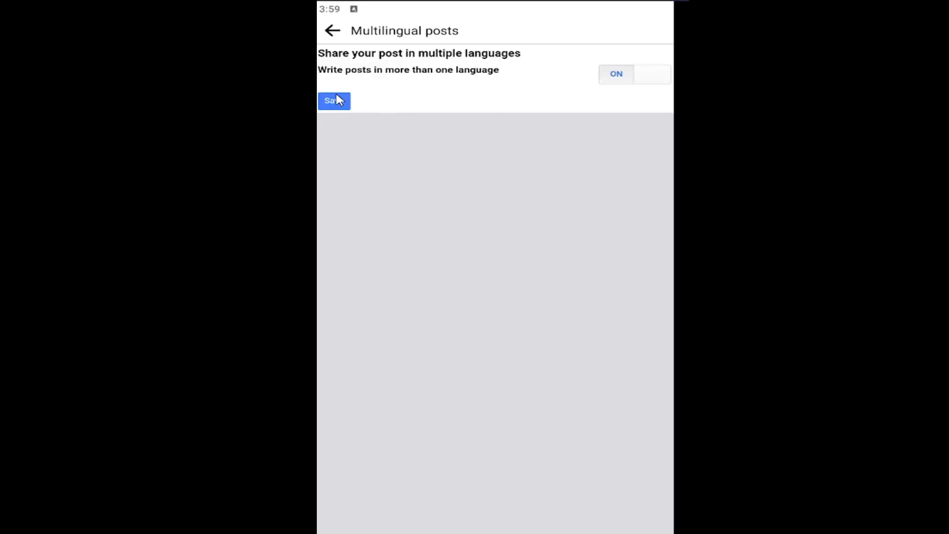
pyautogui.click(334, 102)
pyautogui.click(615, 75)
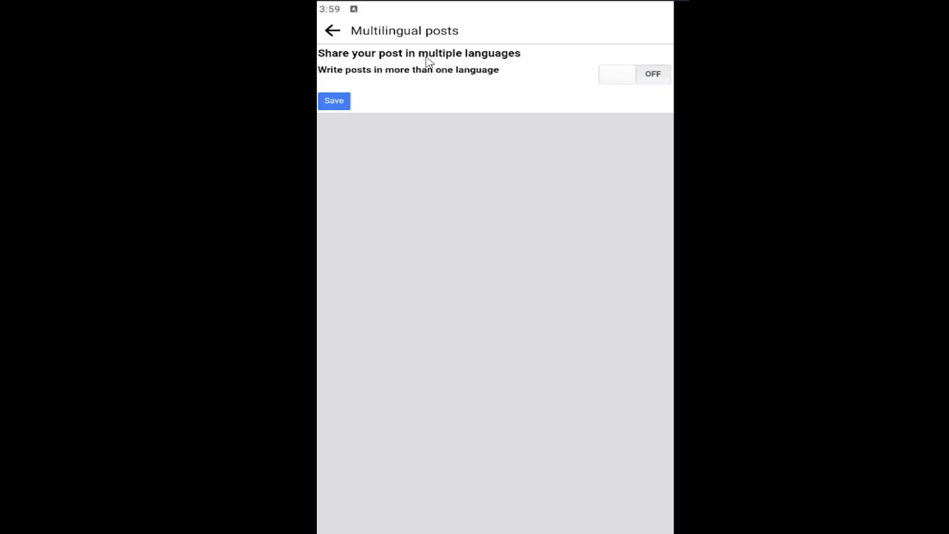
pyautogui.click(343, 100)
pyautogui.click(347, 33)
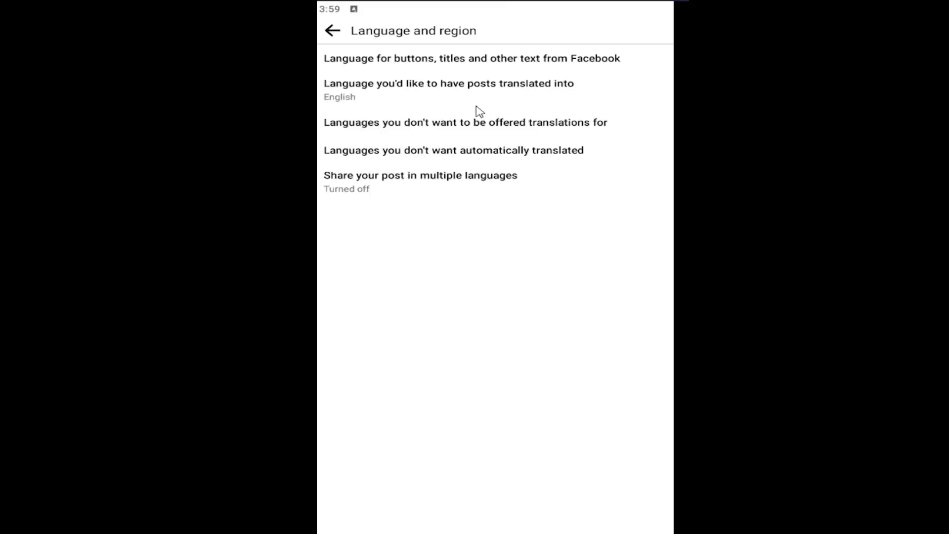
# Step: Back out of Language and region and Settings & privacy to the Home feed
pyautogui.click(332, 31)
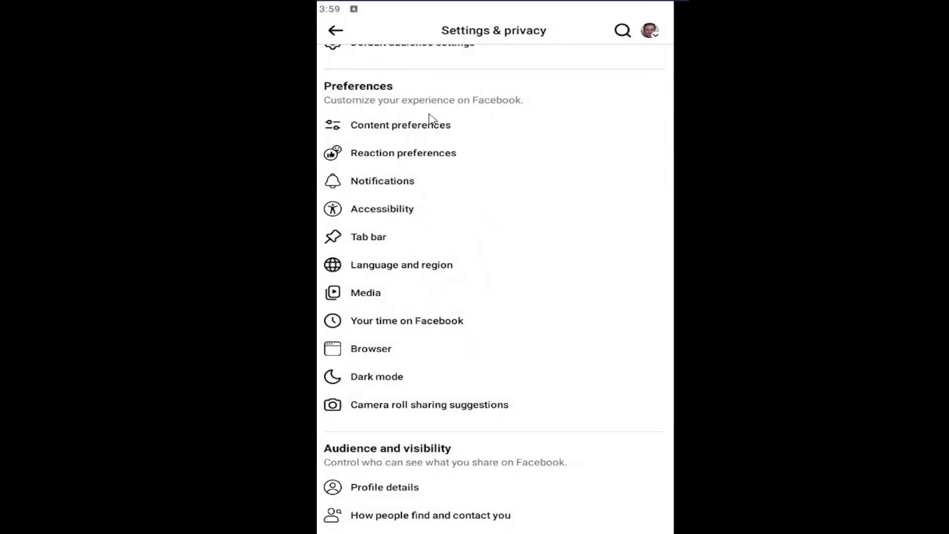
pyautogui.scroll(5, 415, 106)
pyautogui.click(335, 30)
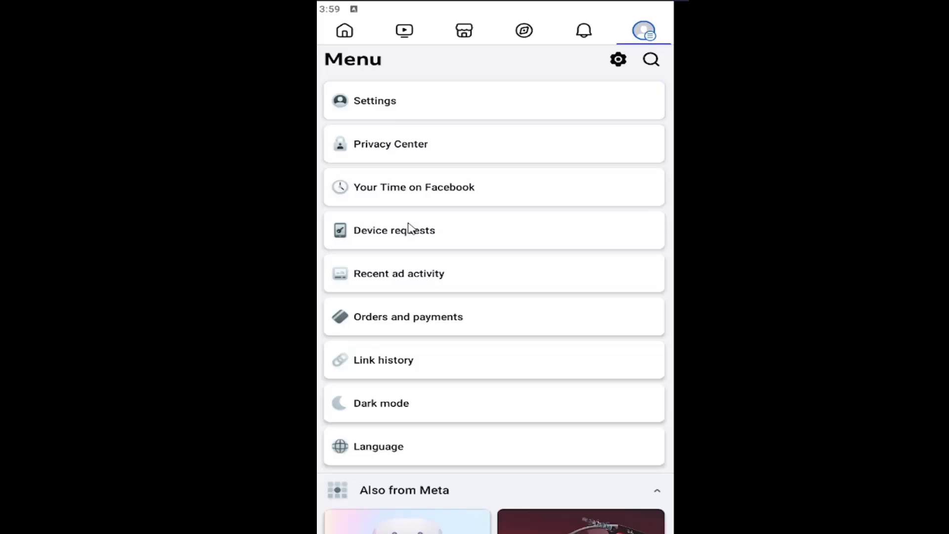
pyautogui.scroll(5, 410, 133)
pyautogui.click(393, 182)
pyautogui.click(344, 30)
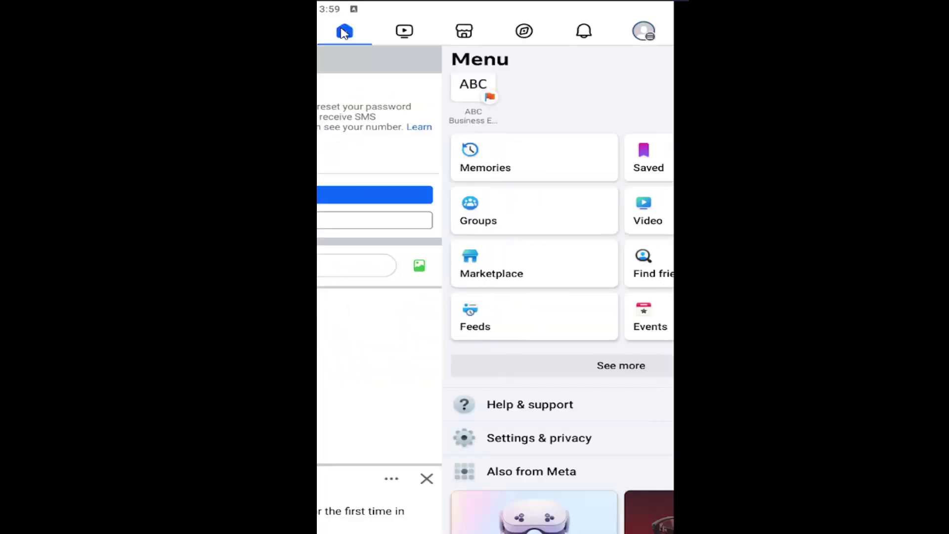